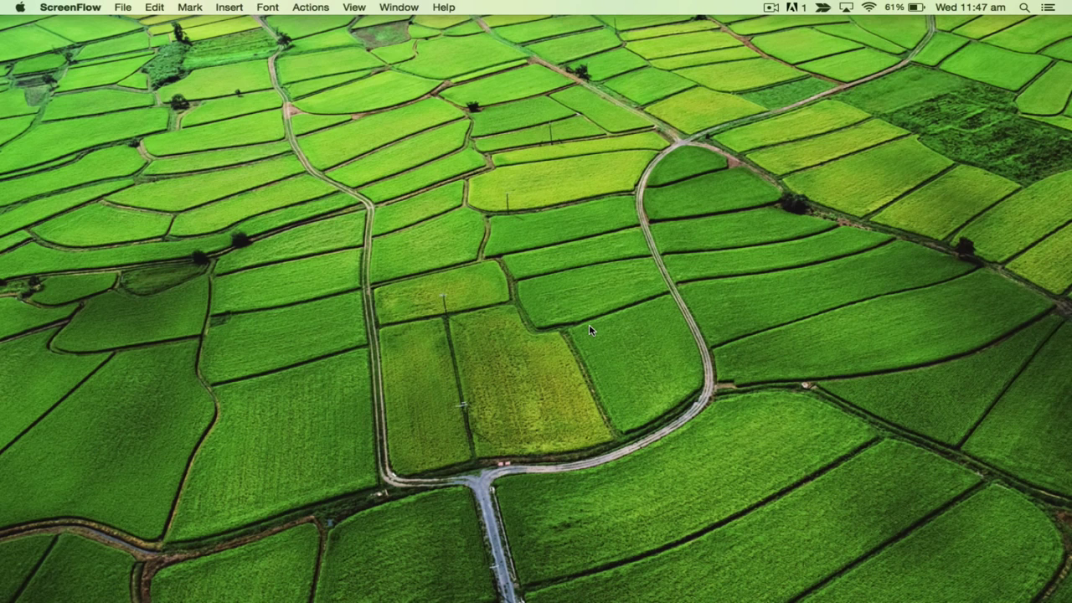
# Open Spotlight search from the menu bar magnifying glass.
pyautogui.moveTo(553, 597)
# Search Spotlight for 'image c' and launch the Image Capture top hit.
pyautogui.click(1024, 8)
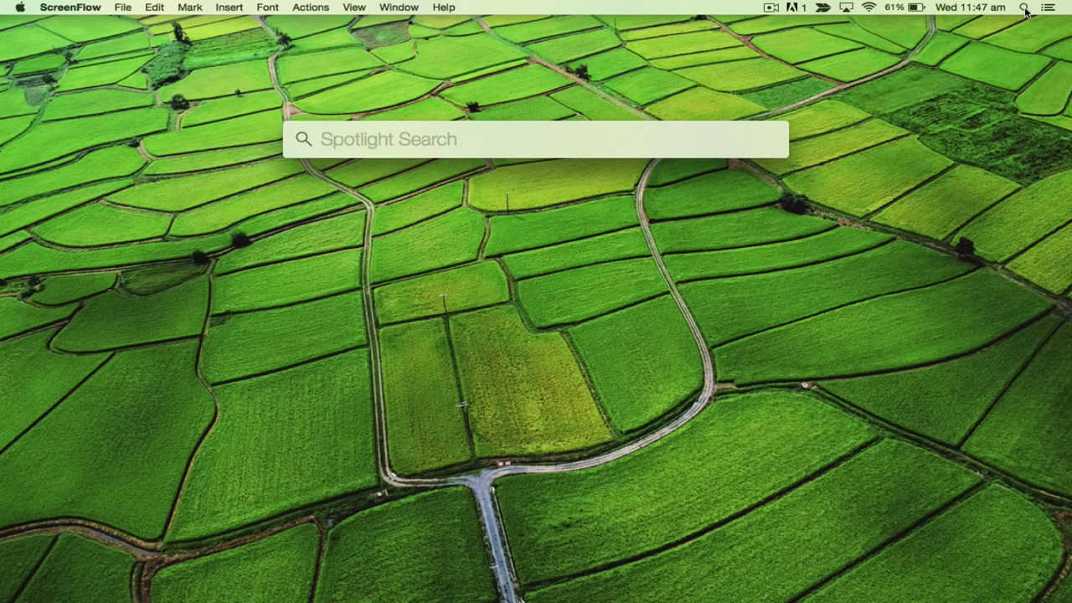
pyautogui.write('image c')
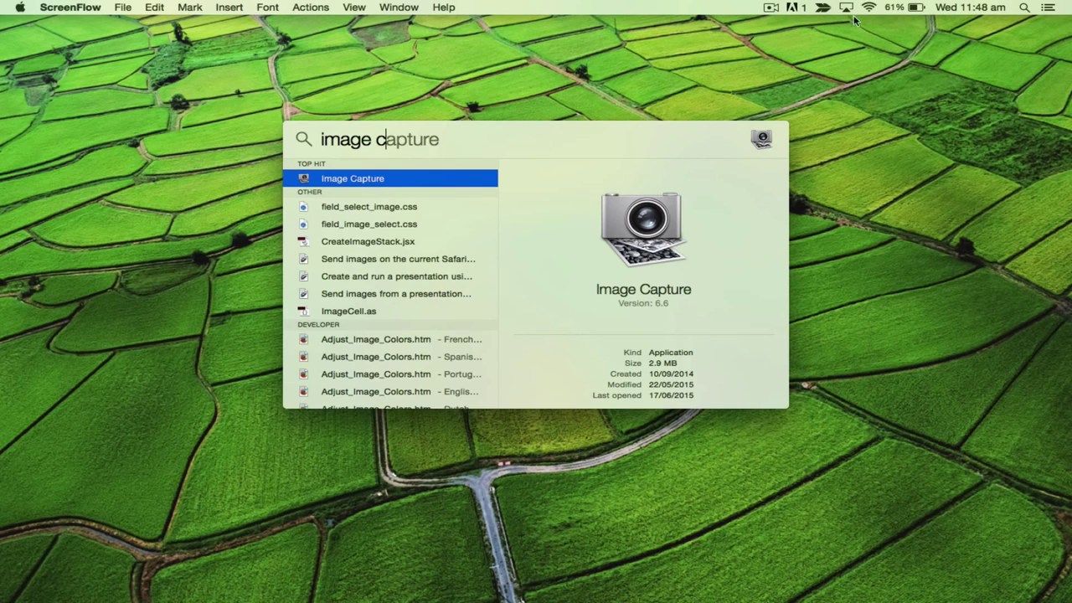
pyautogui.click(305, 179)
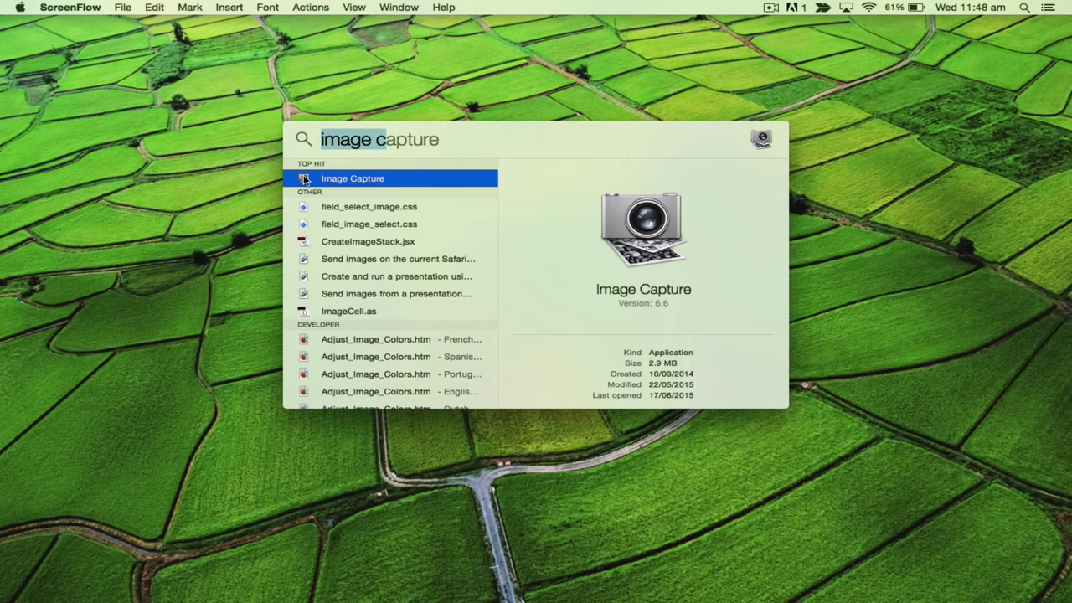
pyautogui.doubleClick(305, 179)
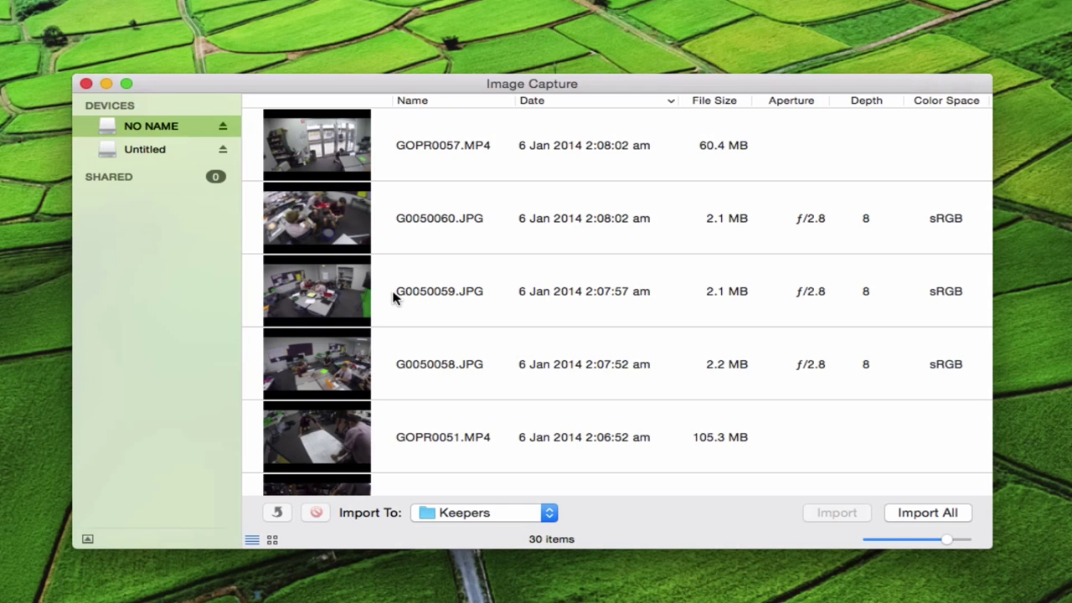
# Scroll through the NO NAME card's JPG and MP4 files, then select all 30 with Cmd+A.
pyautogui.click(336, 170)
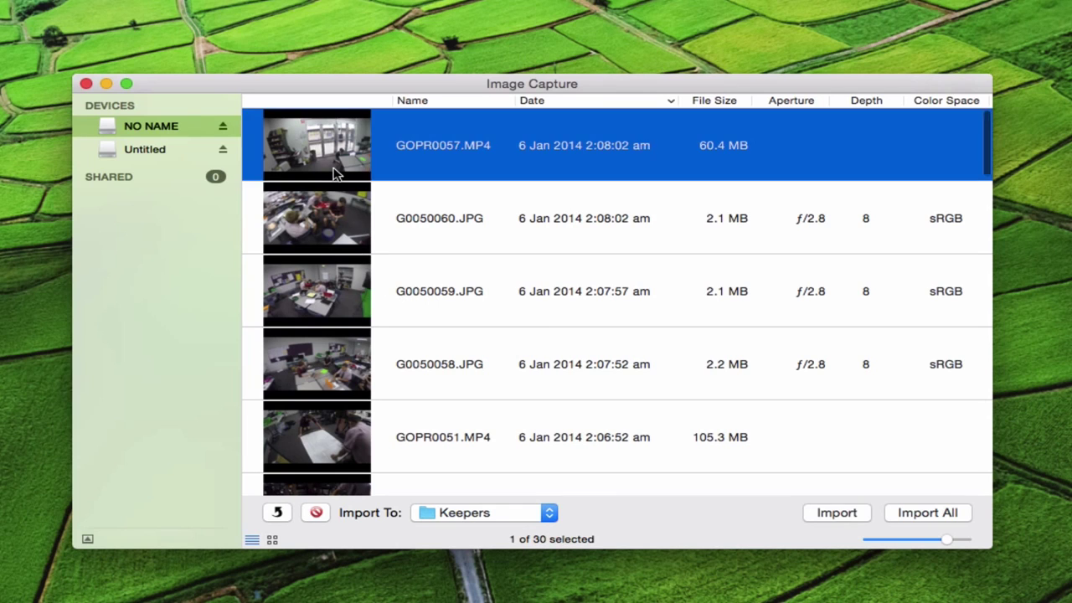
pyautogui.scroll(-10, 333, 174)
pyautogui.scroll(5, 333, 174)
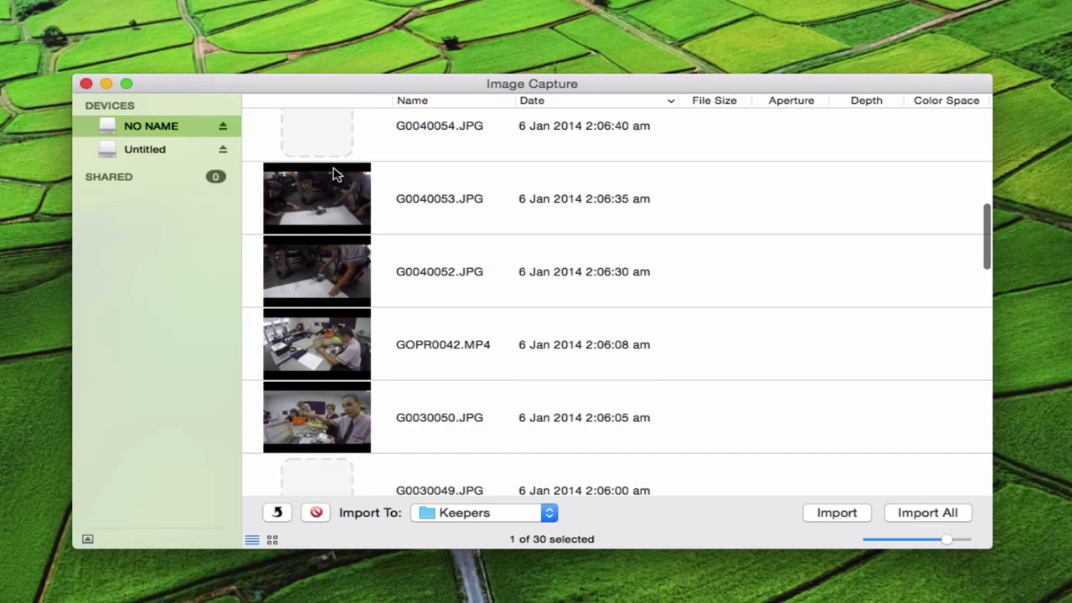
pyautogui.scroll(-6, 333, 174)
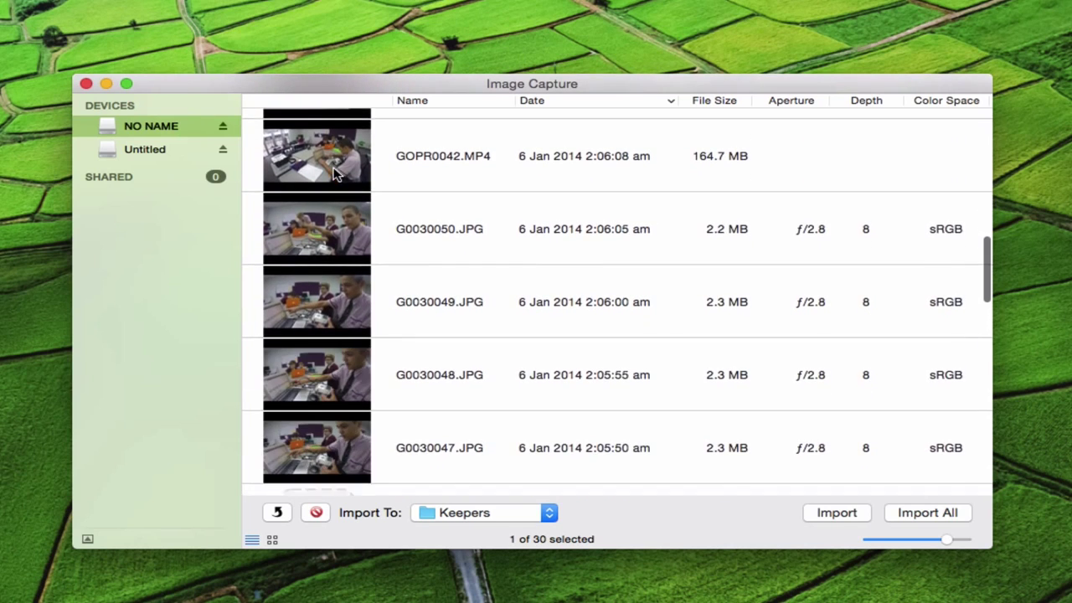
pyautogui.scroll(-8, 333, 175)
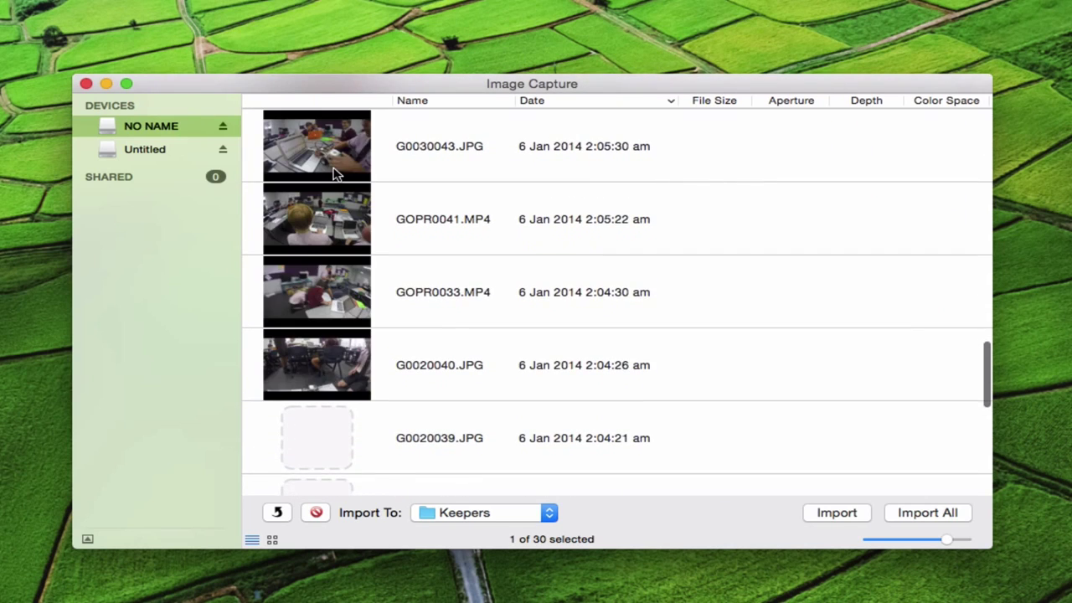
pyautogui.scroll(-10, 333, 175)
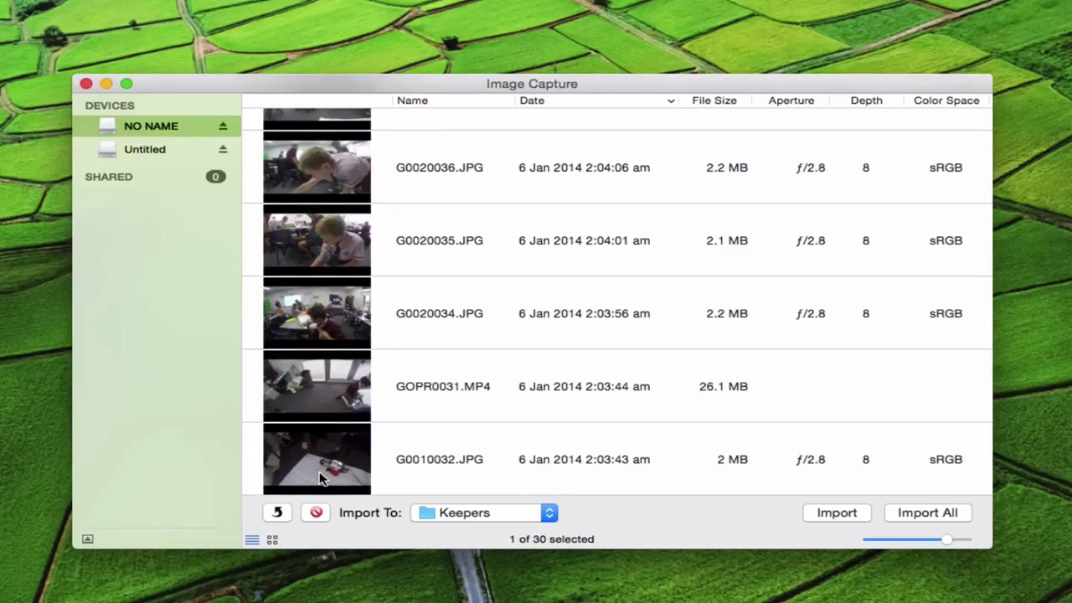
pyautogui.press('super+a')
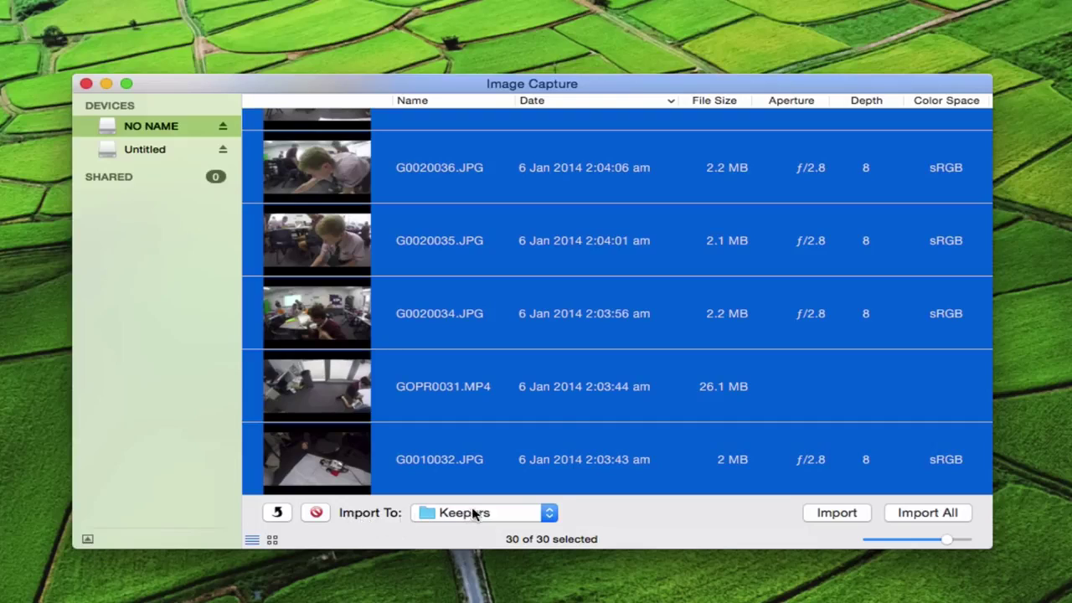
# Via Import To > Other..., make a new 'Class Robotics' folder on the Untitled drive.
pyautogui.click(539, 518)
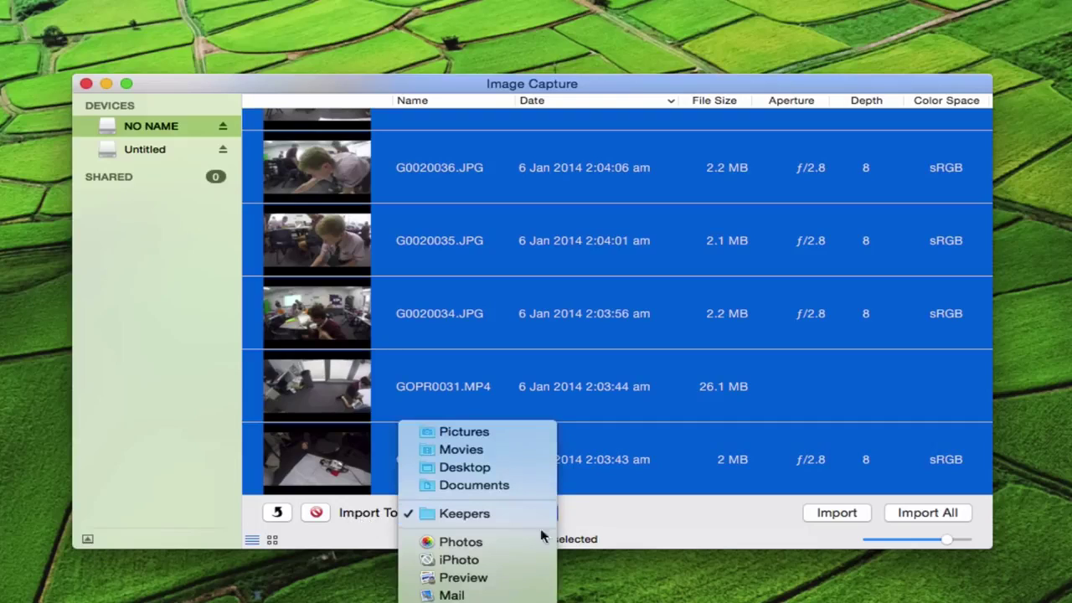
pyautogui.click(444, 593)
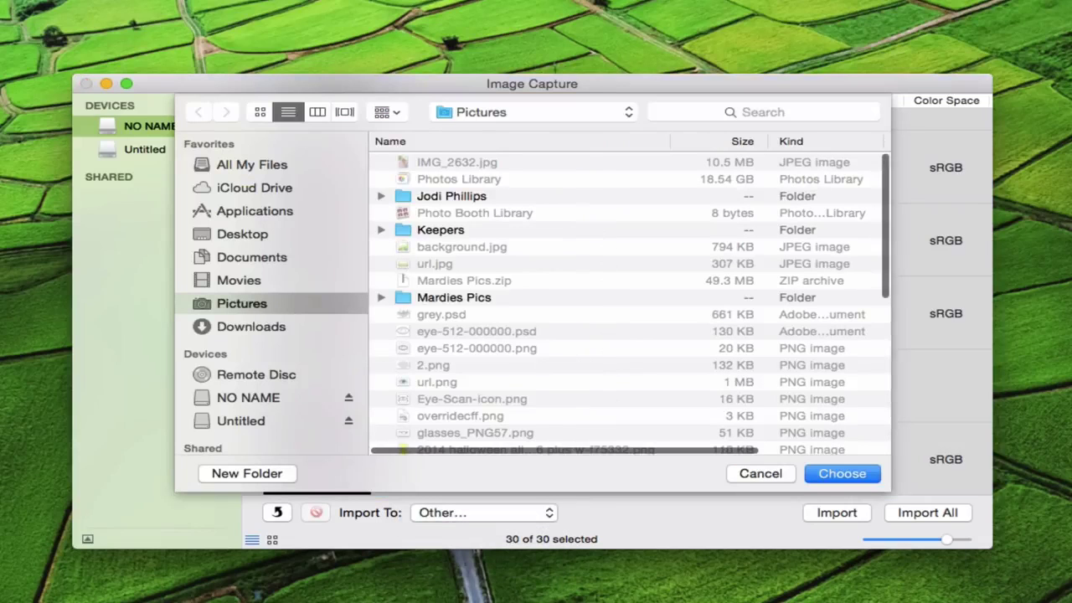
pyautogui.click(243, 423)
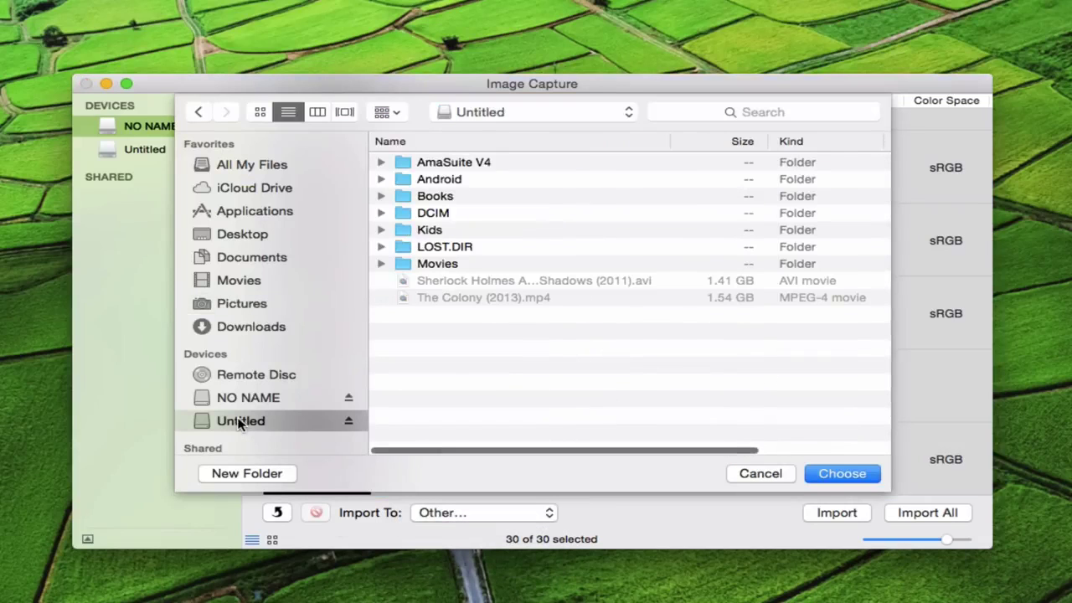
pyautogui.click(251, 475)
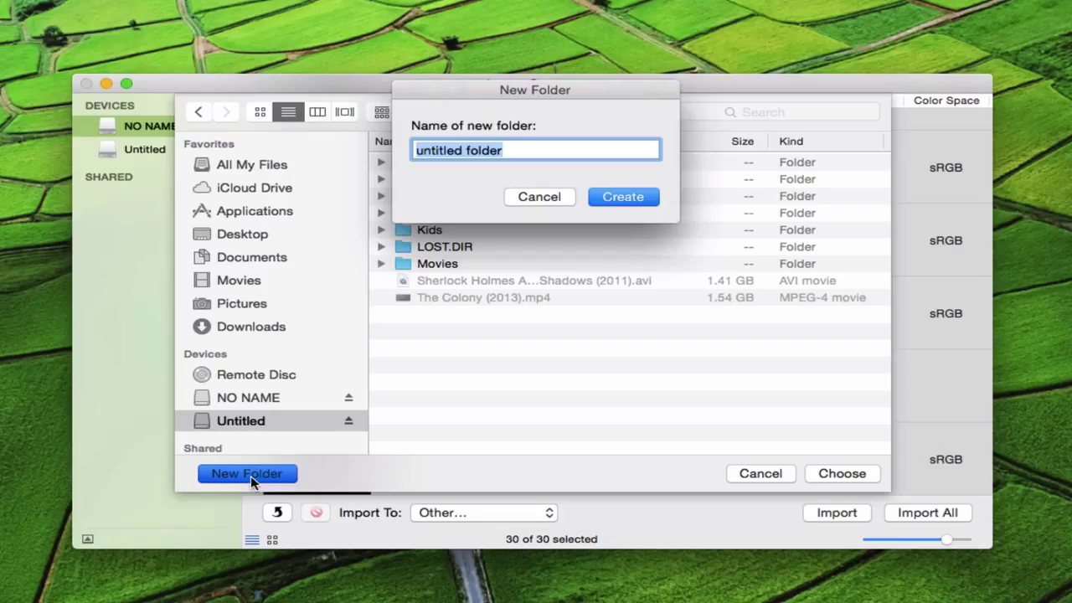
pyautogui.write('Class Robotics')
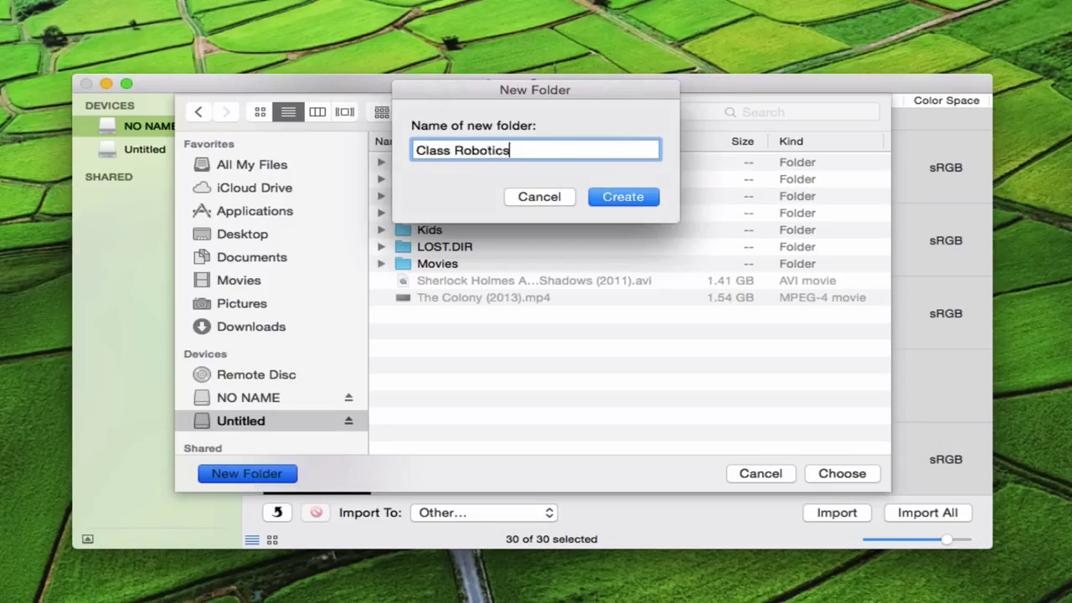
pyautogui.press('Return')
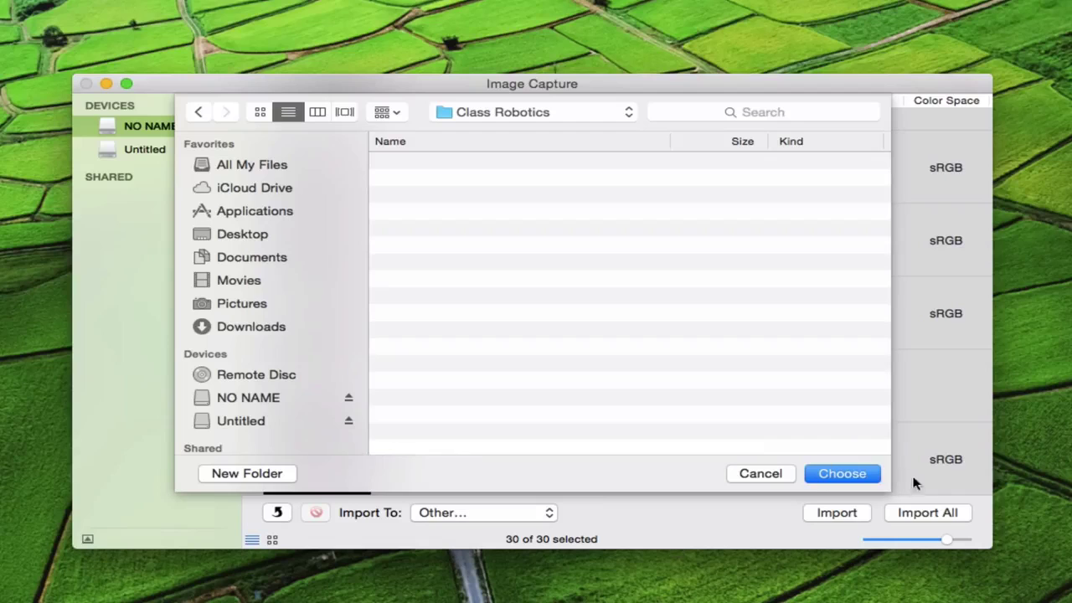
# Import the selected files into Class Robotics, then view the Untitled drive in Finder.
pyautogui.click(853, 474)
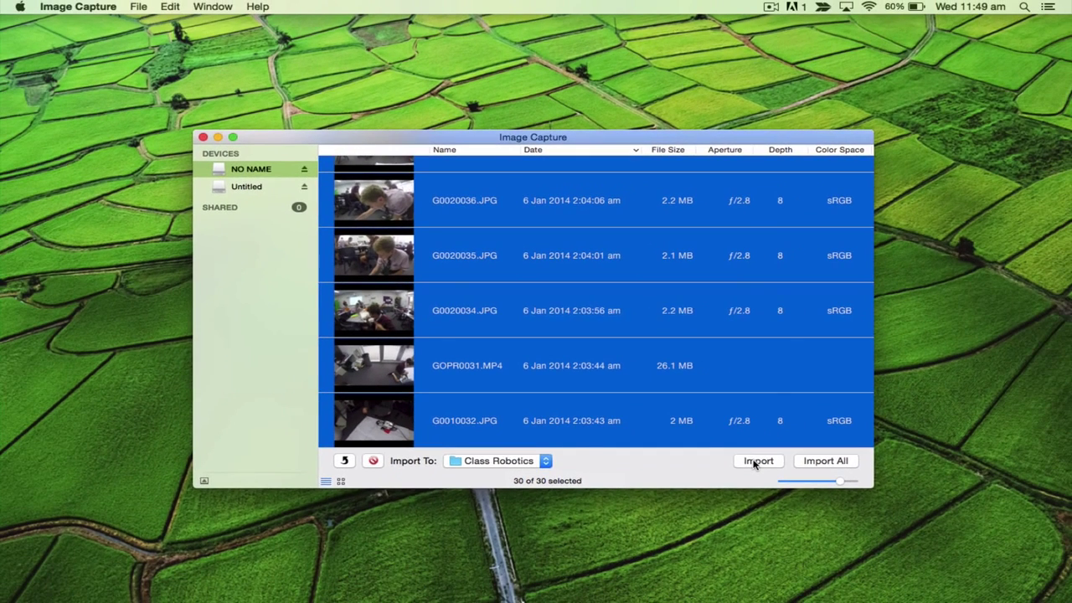
pyautogui.click(777, 476)
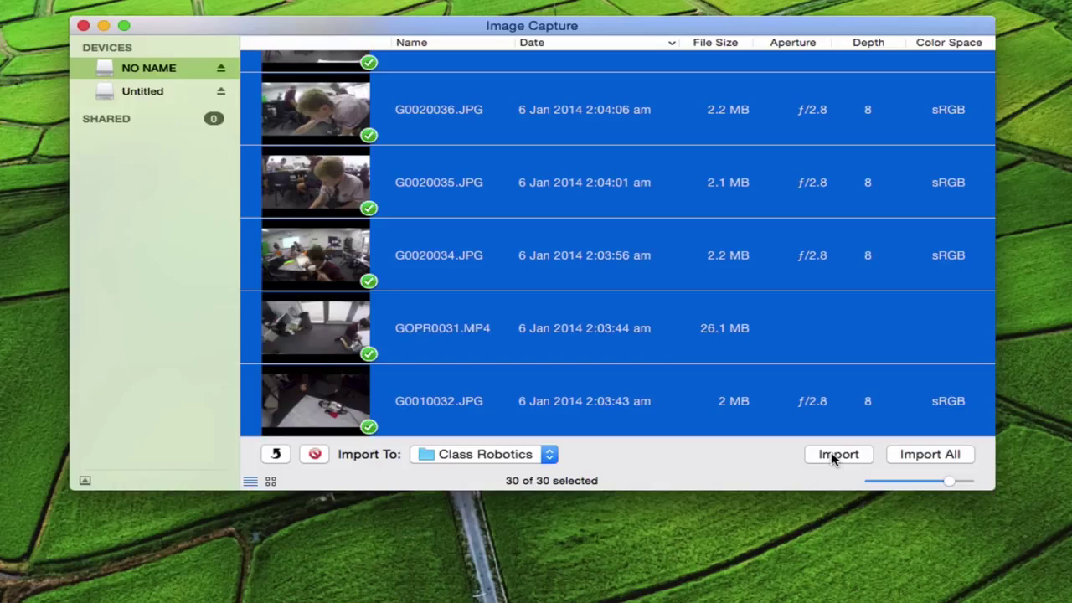
pyautogui.click(198, 586)
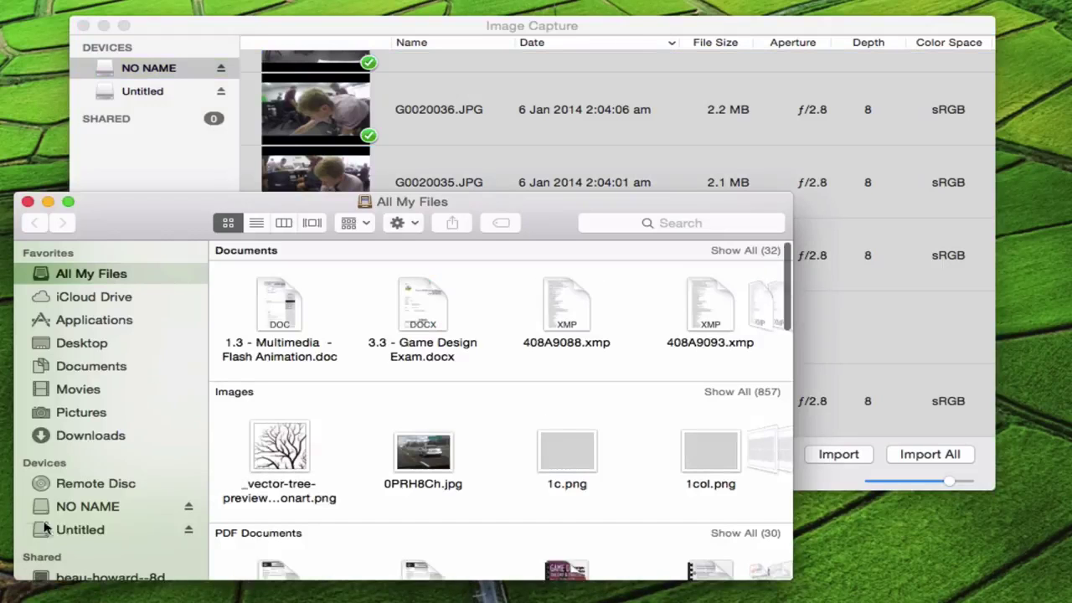
pyautogui.click(135, 529)
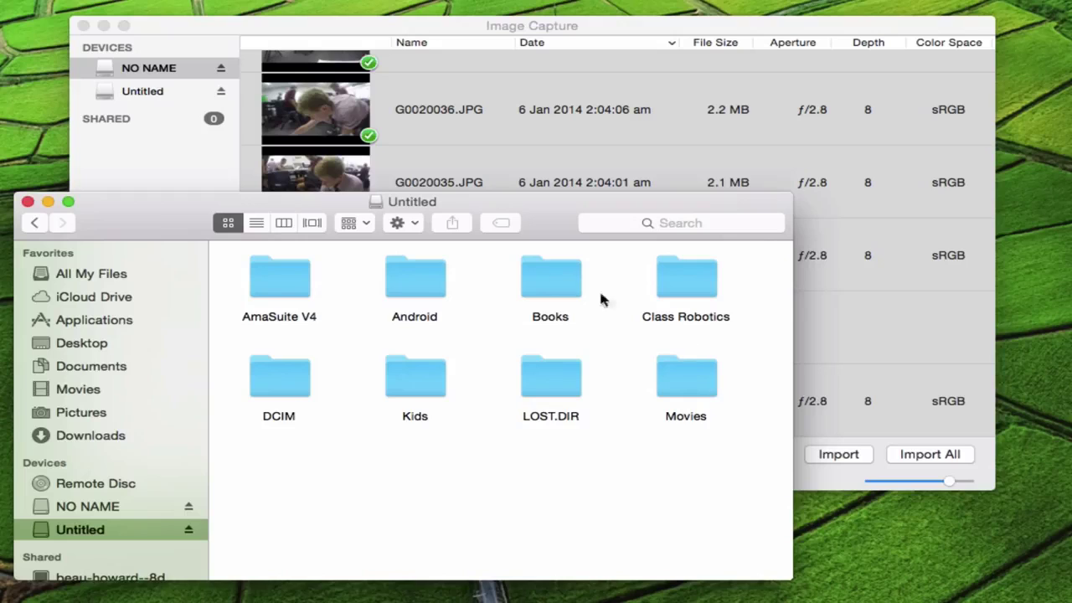
# Open Class Robotics and Quick Look GOPR0033.MP4 to confirm the clips arrived.
pyautogui.click(676, 287)
pyautogui.doubleClick(677, 288)
pyautogui.scroll(-15, 521, 372)
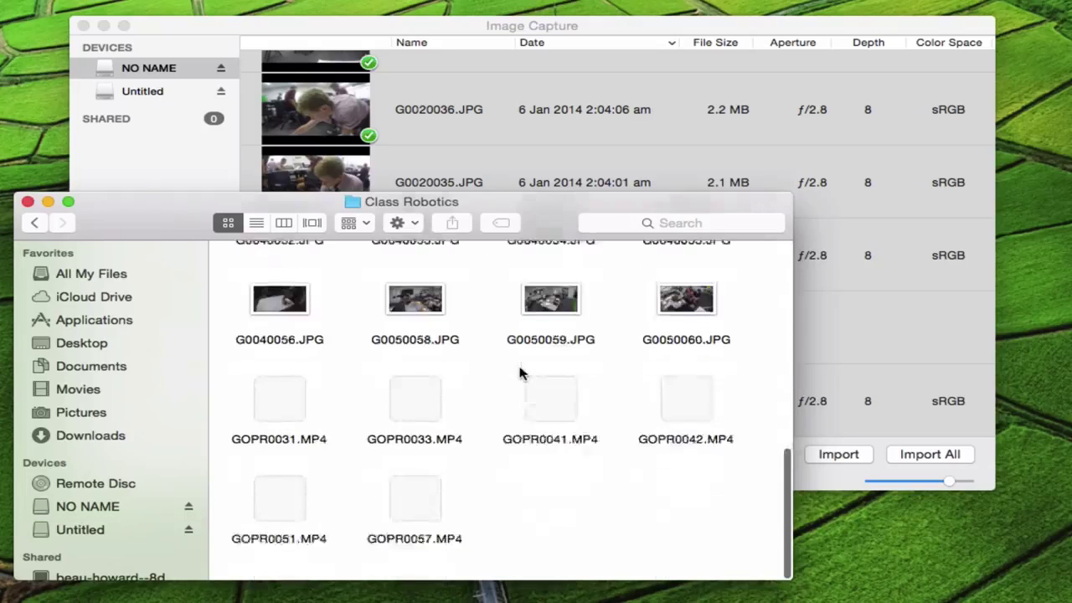
pyautogui.click(416, 440)
pyautogui.moveTo(418, 444)
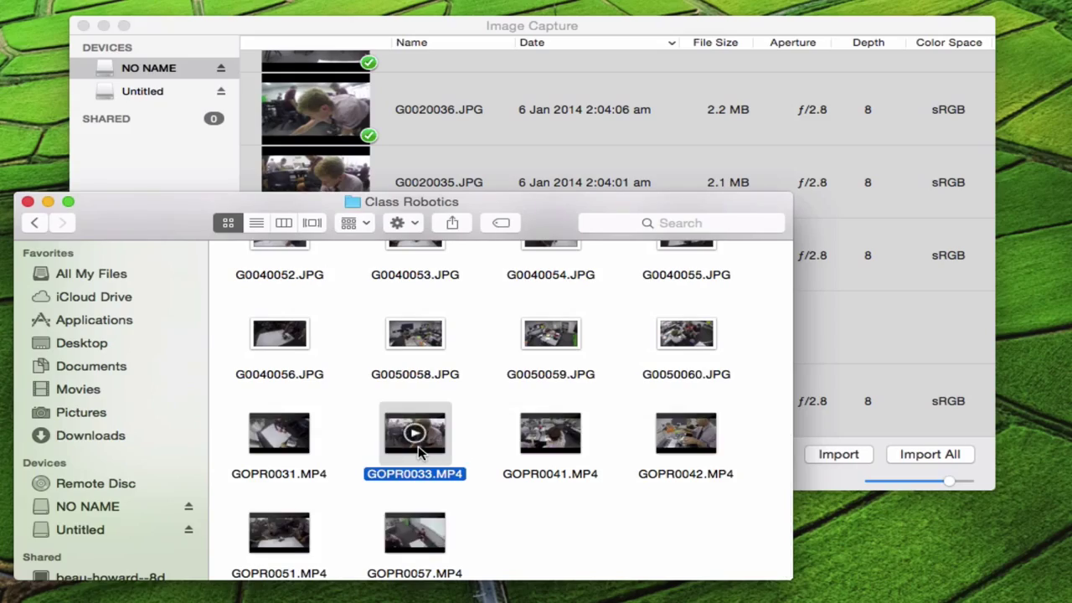
pyautogui.press('space')
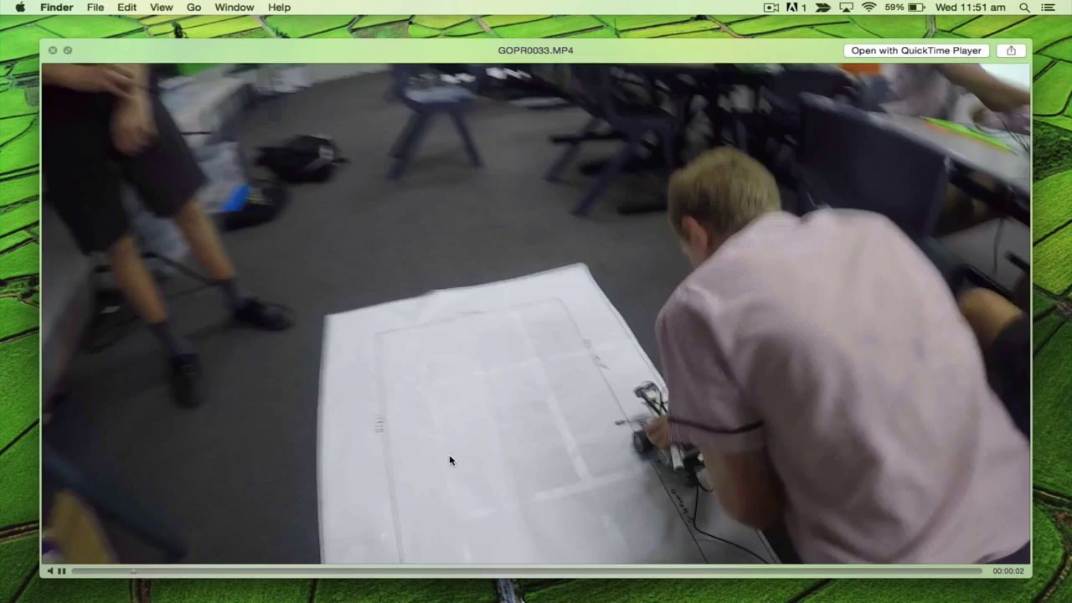
pyautogui.press('space')
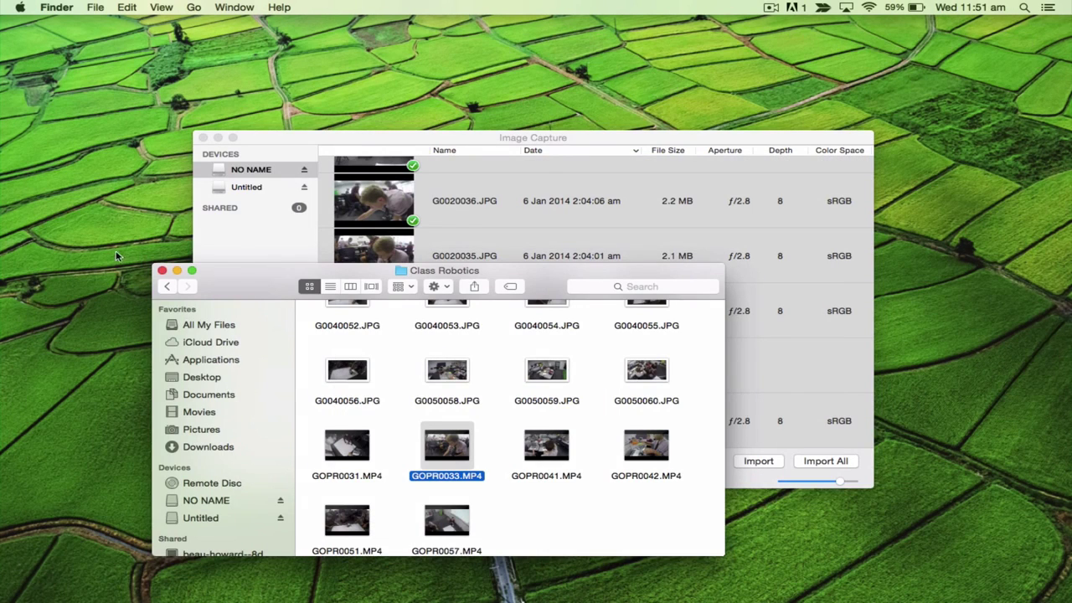
# Close Finder, set Image Capture to Options > Keep in Dock, and close its window.
pyautogui.click(162, 272)
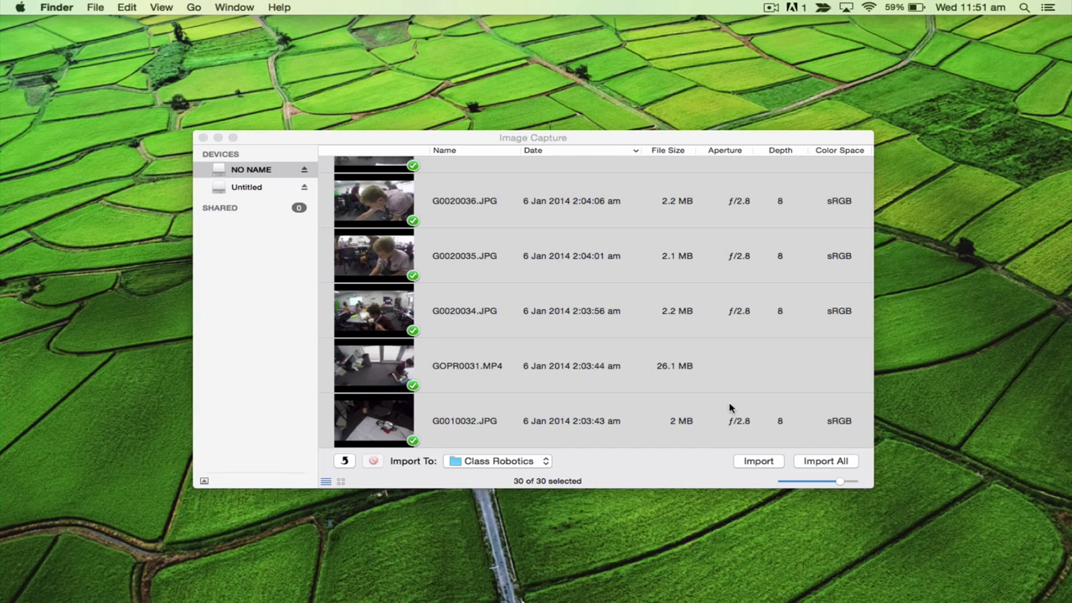
pyautogui.moveTo(578, 600)
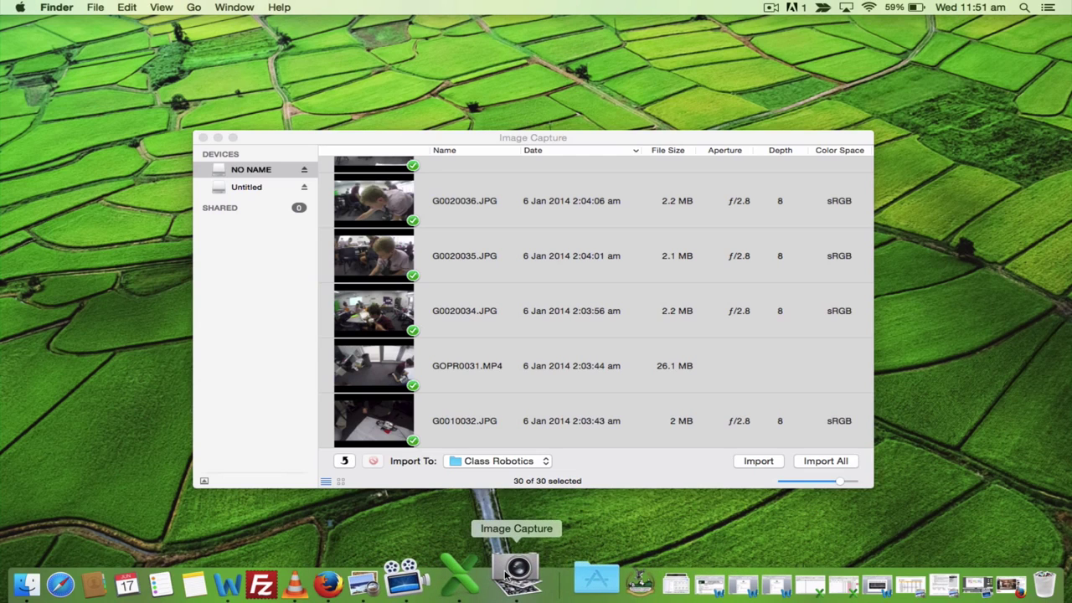
pyautogui.rightClick(507, 573)
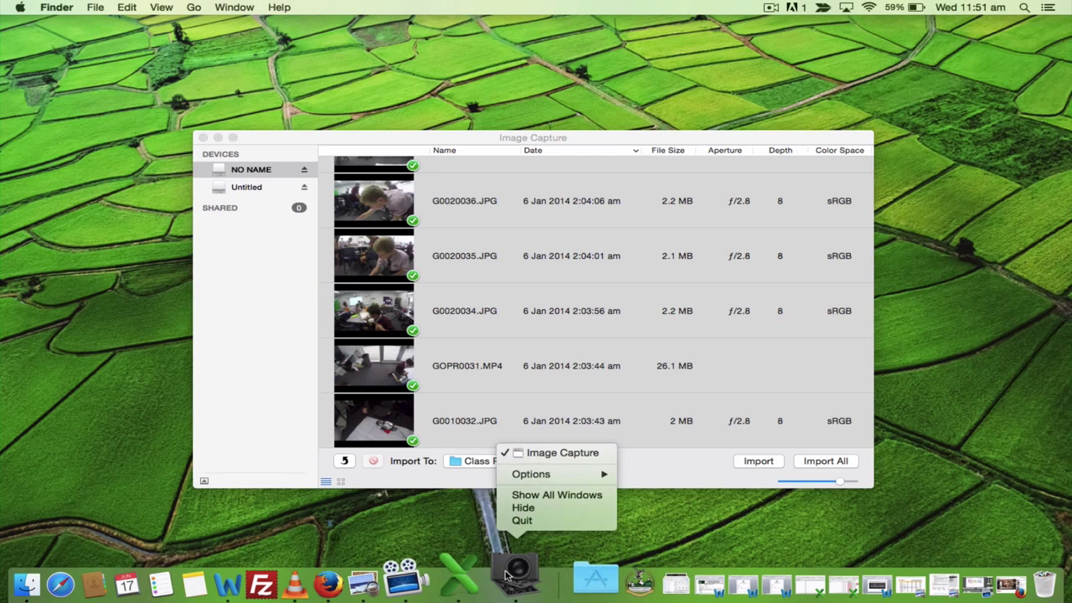
pyautogui.moveTo(580, 477)
pyautogui.click(638, 476)
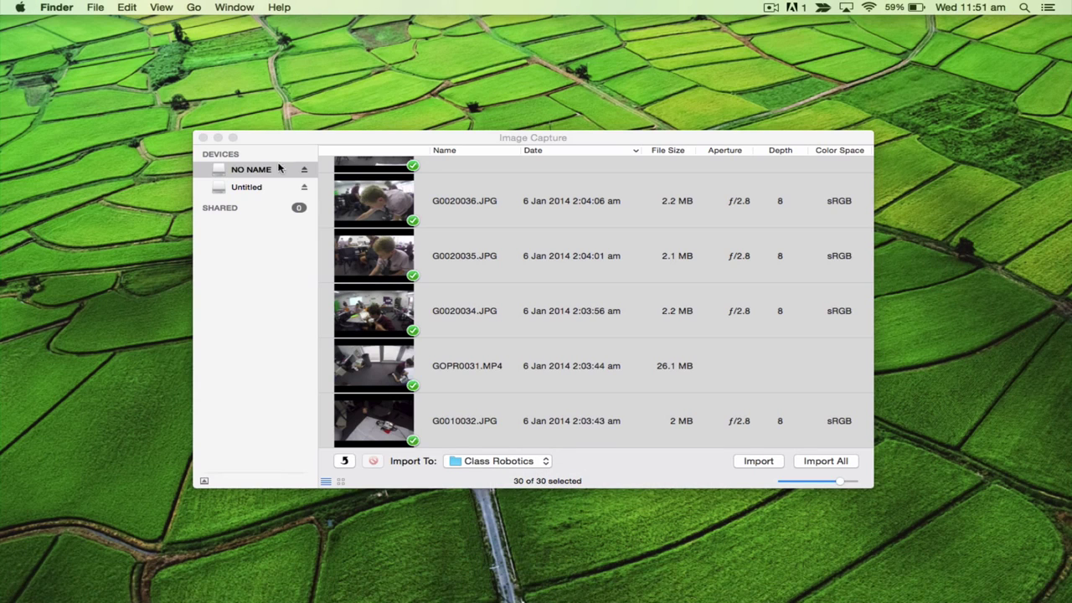
pyautogui.click(206, 138)
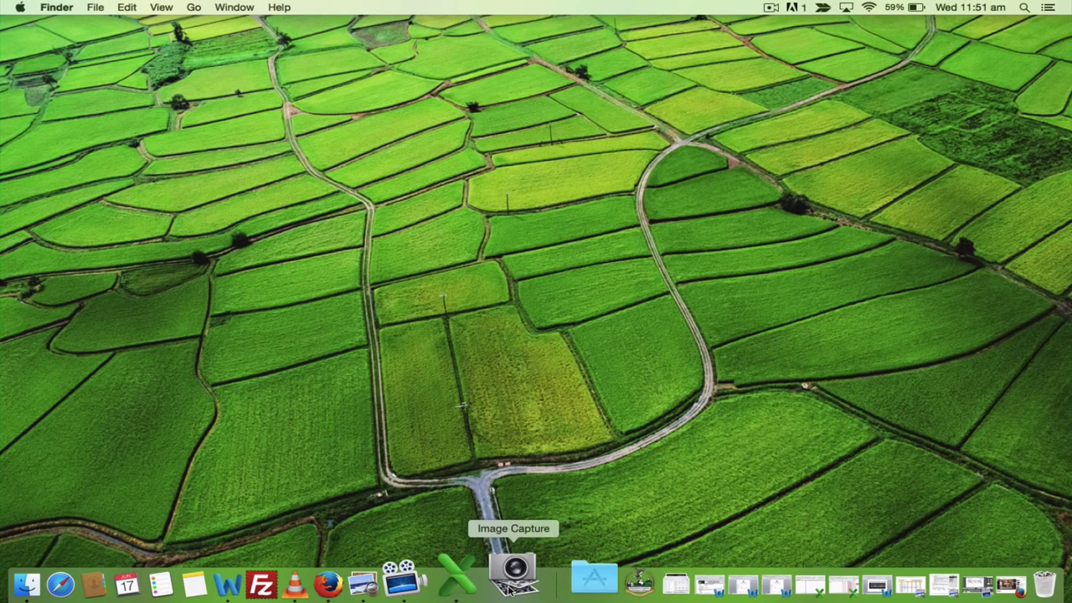
# Relaunch Image Capture; set the camera to open Image Capture and enable Delete after import.
pyautogui.click(513, 578)
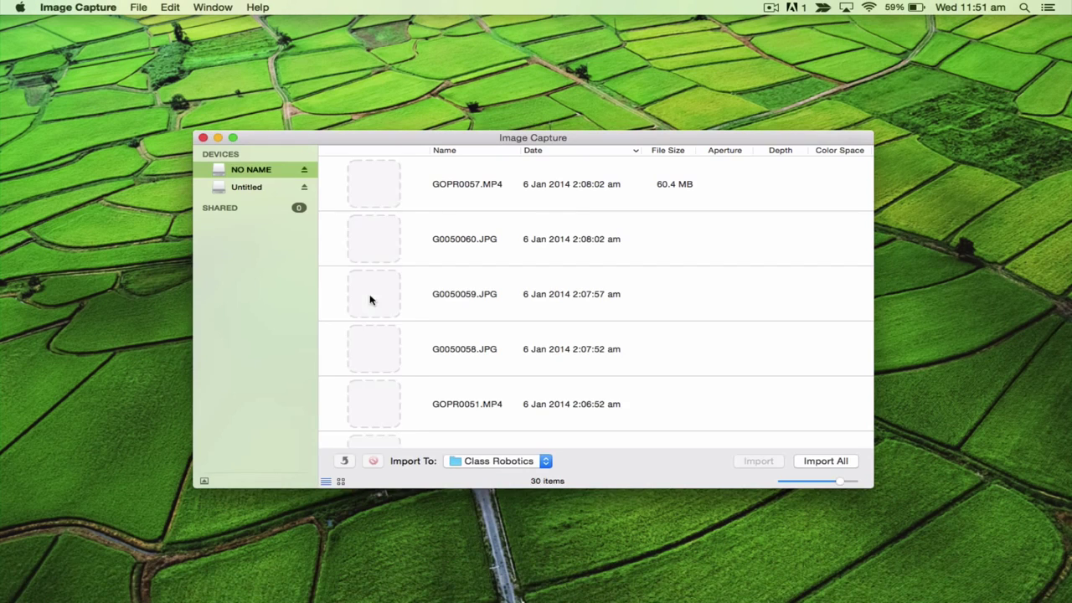
pyautogui.click(204, 482)
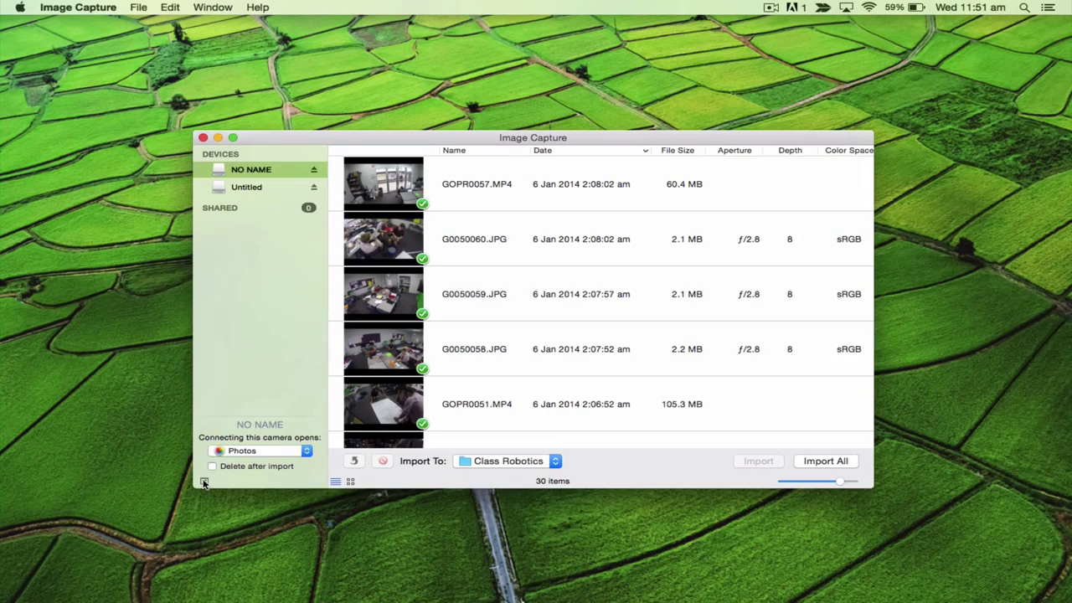
pyautogui.click(305, 452)
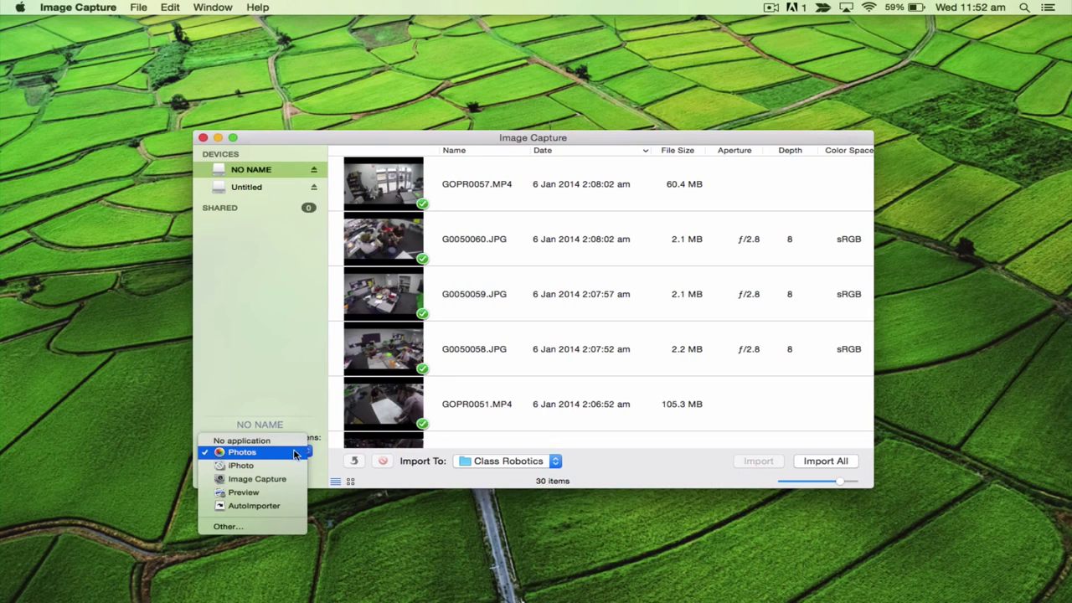
pyautogui.click(259, 480)
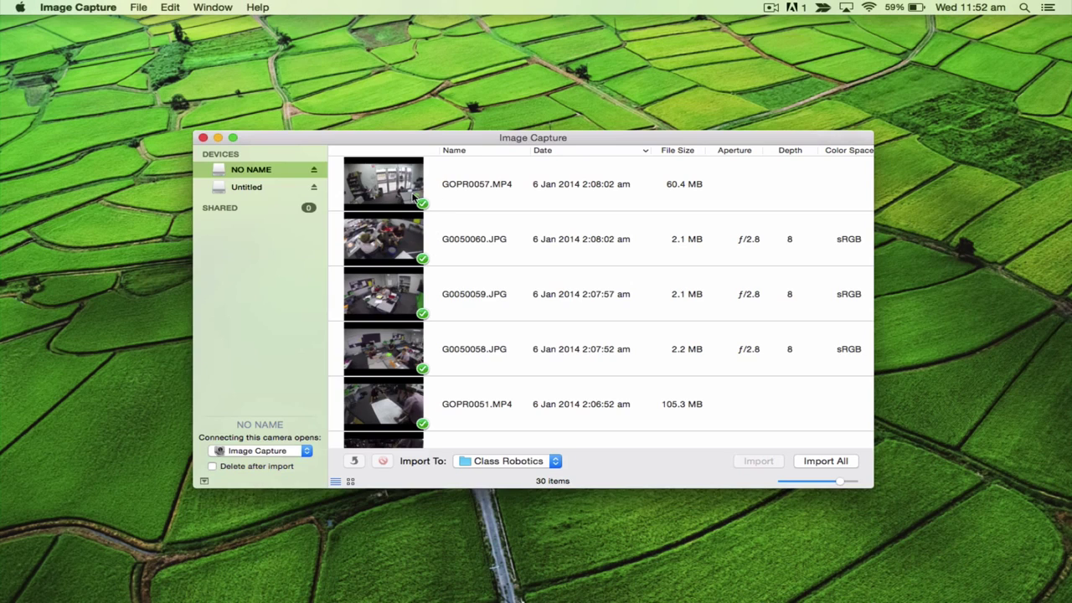
pyautogui.click(213, 467)
pyautogui.click(203, 481)
pyautogui.click(204, 482)
pyautogui.click(204, 483)
pyautogui.click(204, 483)
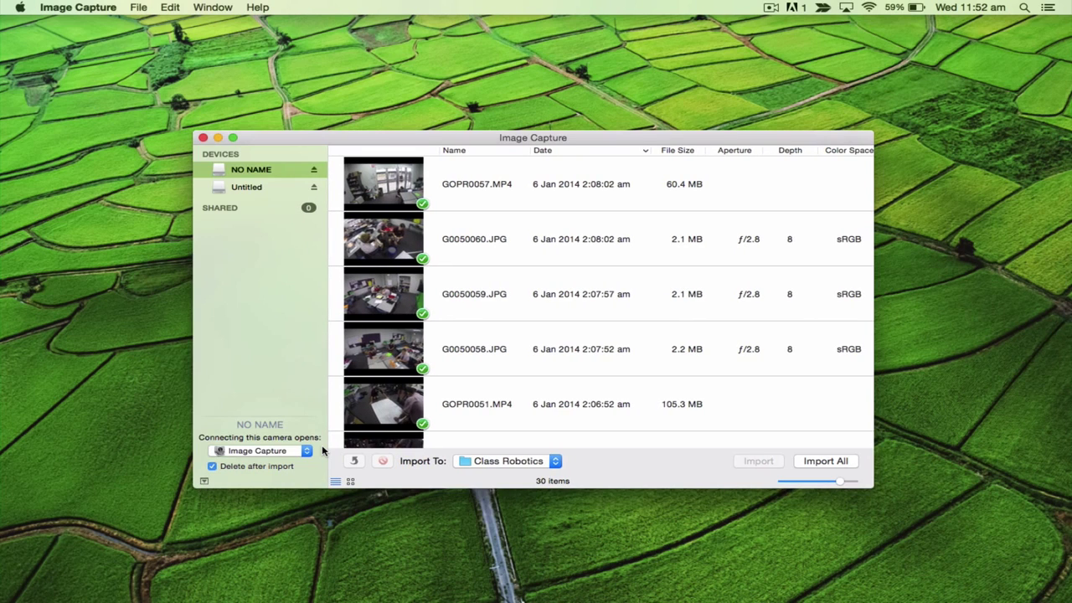